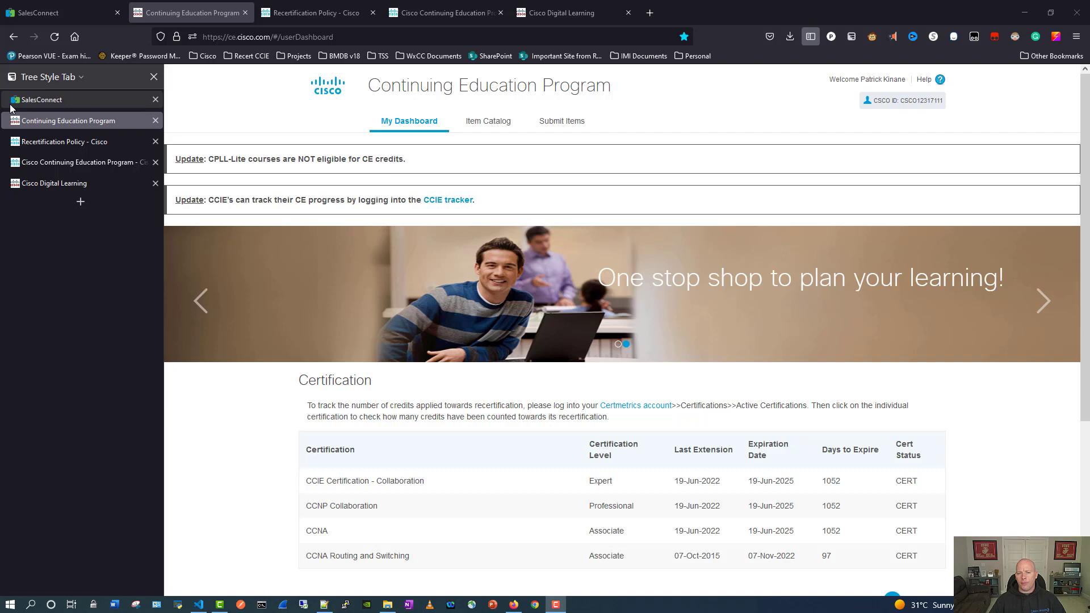
Highlight the ce.cisco.com address and the CCIE Collaboration expiration date, including its year 2025
left_click_drag(228, 37, 267, 37)
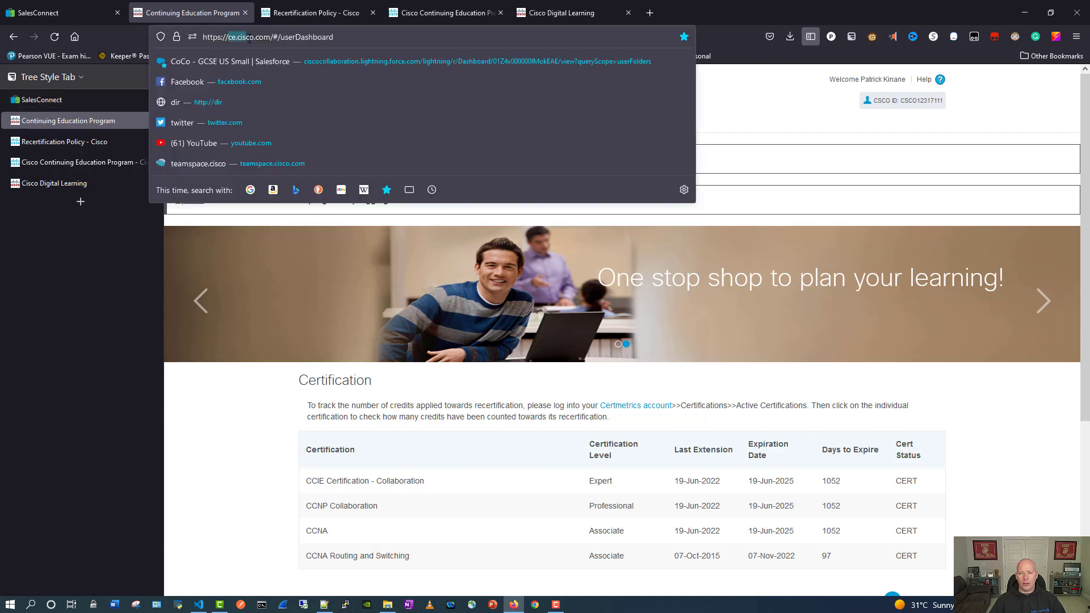
left_click(263, 286)
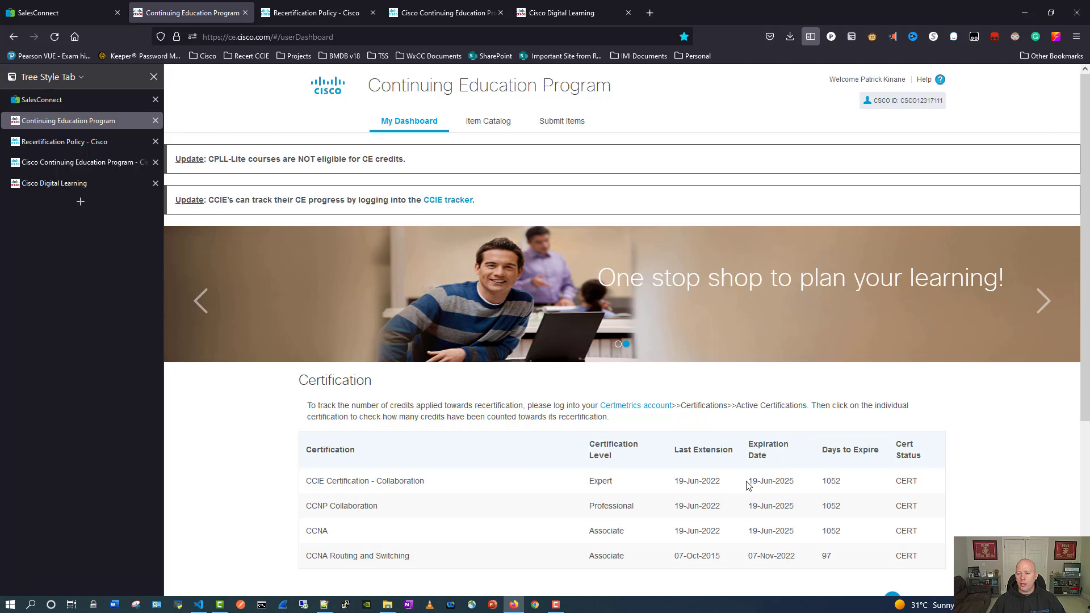
left_click_drag(748, 481, 800, 488)
left_click(772, 485)
double_click(784, 482)
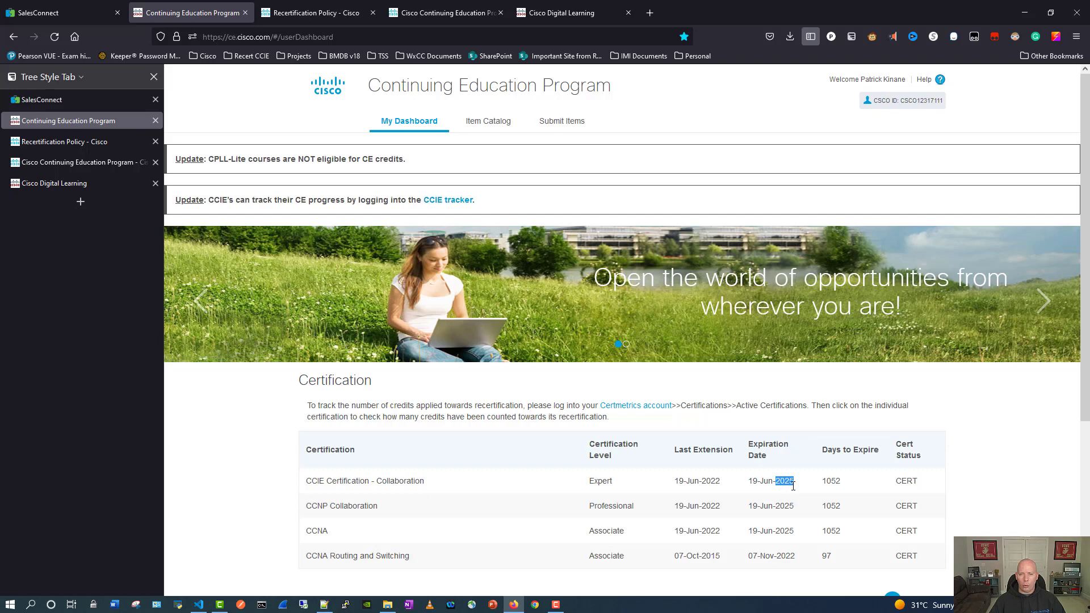
scroll(984, 451, "down", 1)
scroll(984, 451, "down", 3)
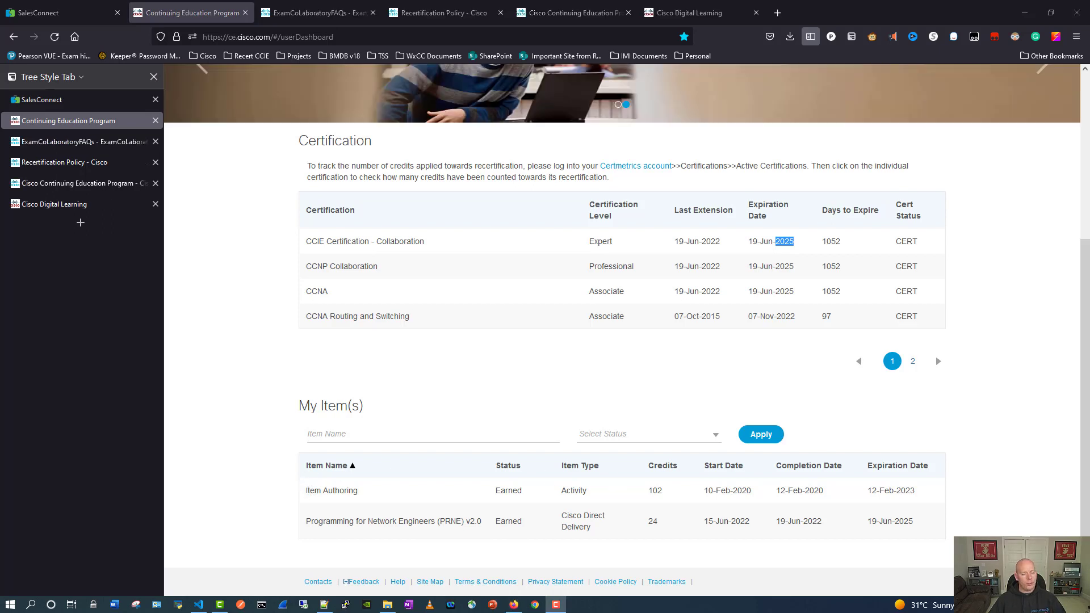
View the Exam CoLaboratory FAQ, then go back to the Continuing Education dashboard
left_click(83, 141)
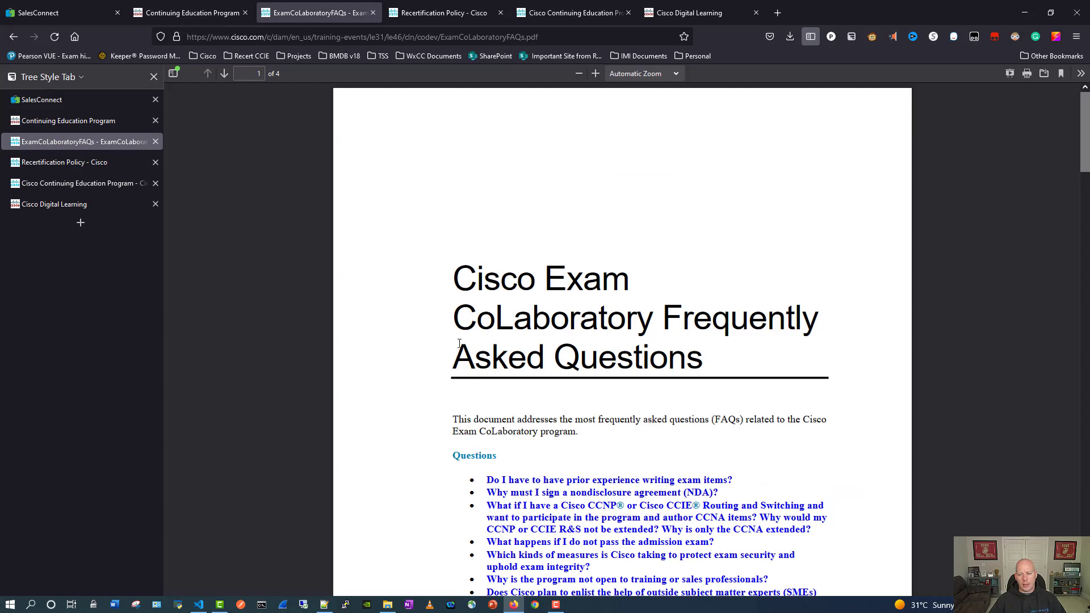
scroll(535, 341, "down", 1)
scroll(535, 342, "up", 1)
left_click(112, 124)
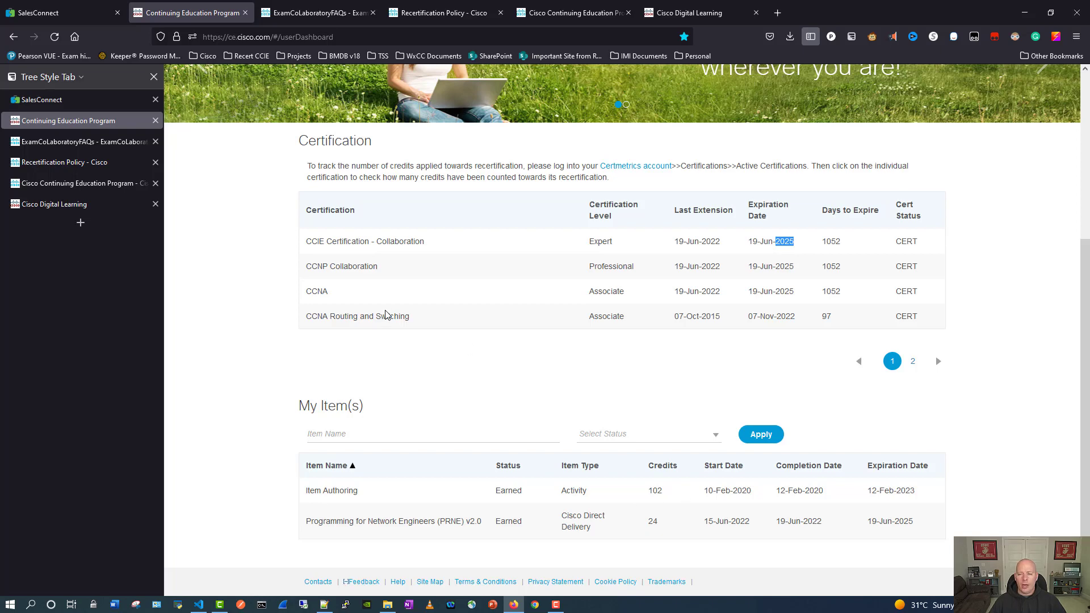
scroll(529, 400, "up", 3)
scroll(529, 400, "up", 2)
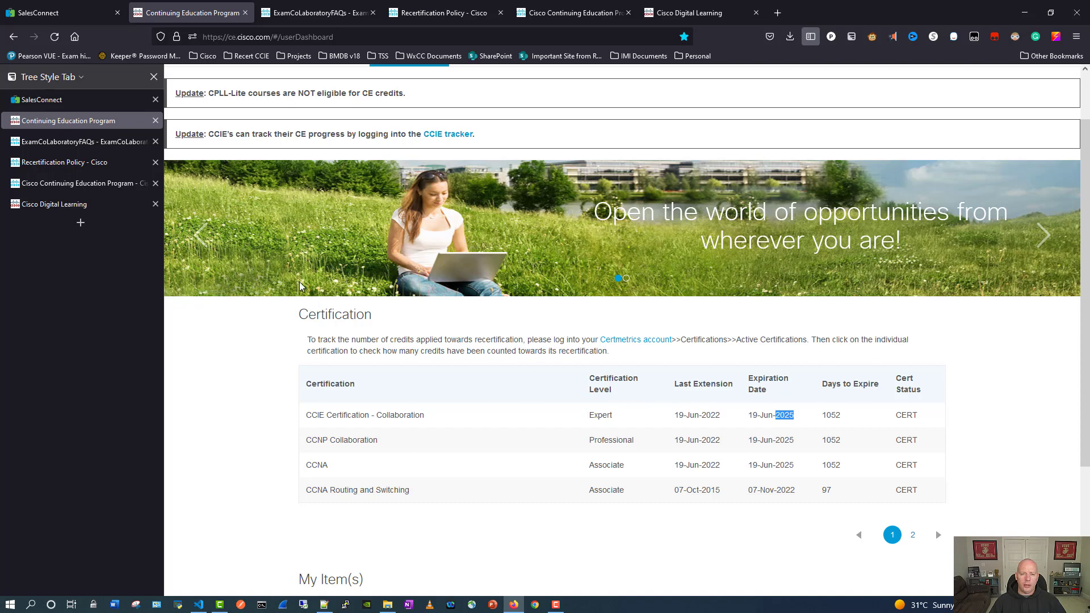
Find 'Associate' in the Recertification Policy requirements section, then return to the CE dashboard
left_click(90, 163)
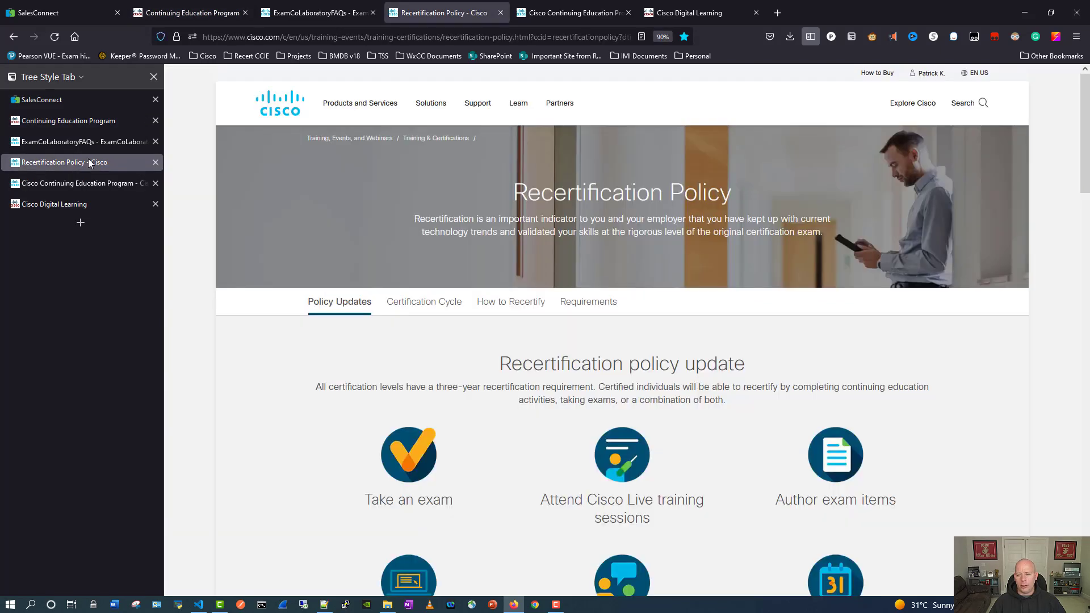
scroll(476, 247, "down", 1)
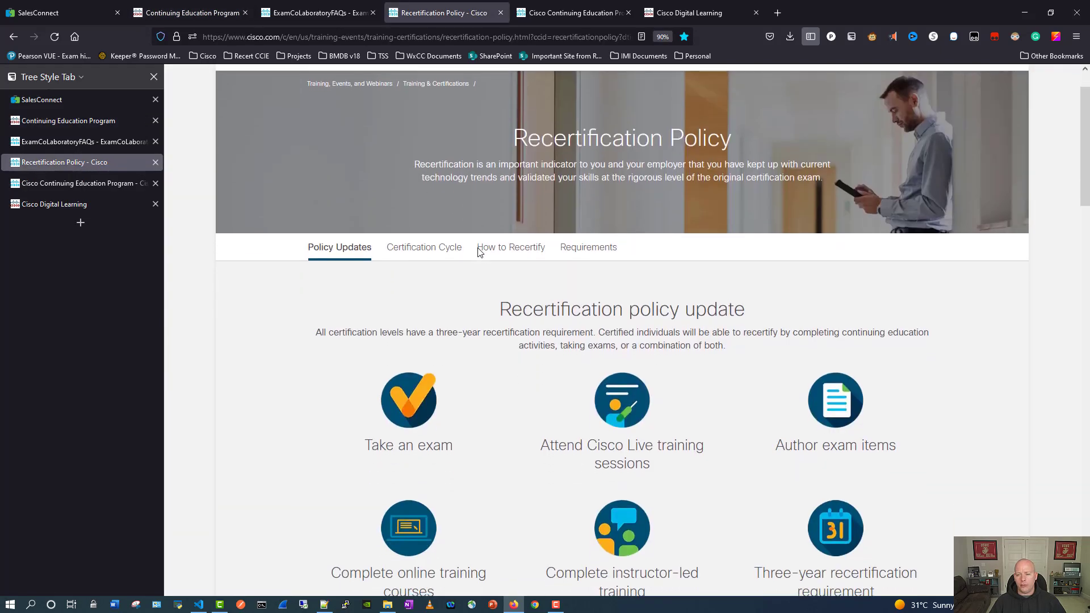
left_click(588, 247)
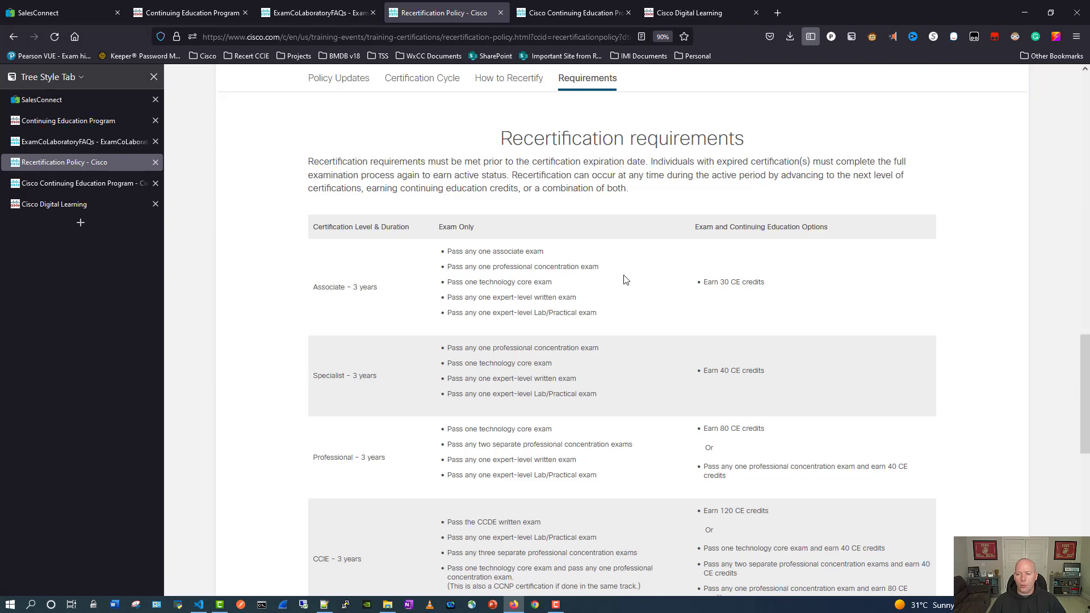
double_click(316, 287)
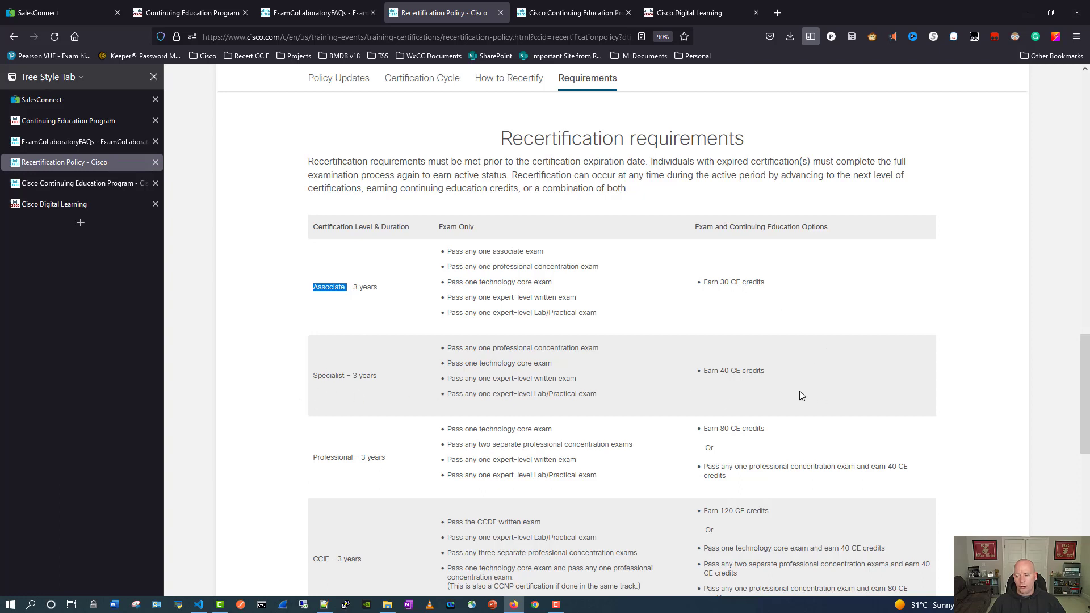
scroll(799, 390, "down", 2)
scroll(805, 393, "down", 2)
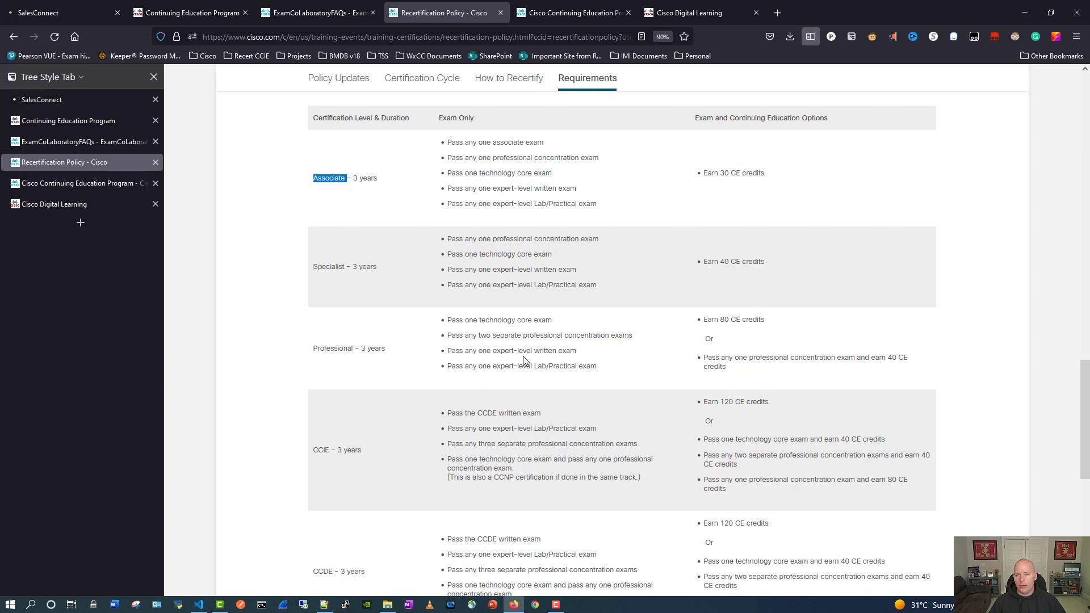
scroll(524, 361, "up", 1)
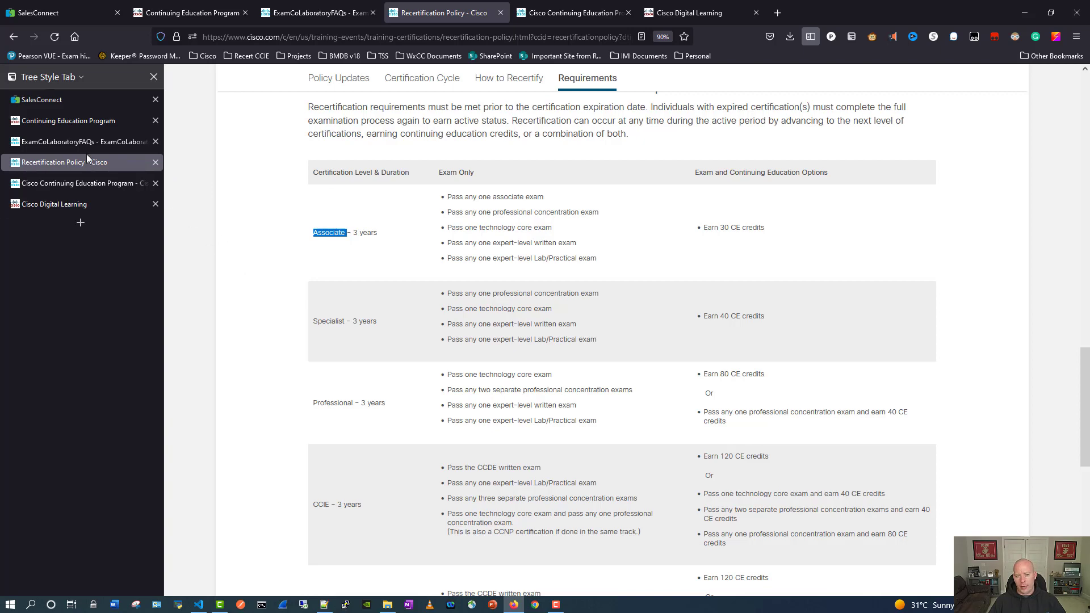
left_click(77, 142)
left_click(68, 120)
scroll(545, 383, "down", 3)
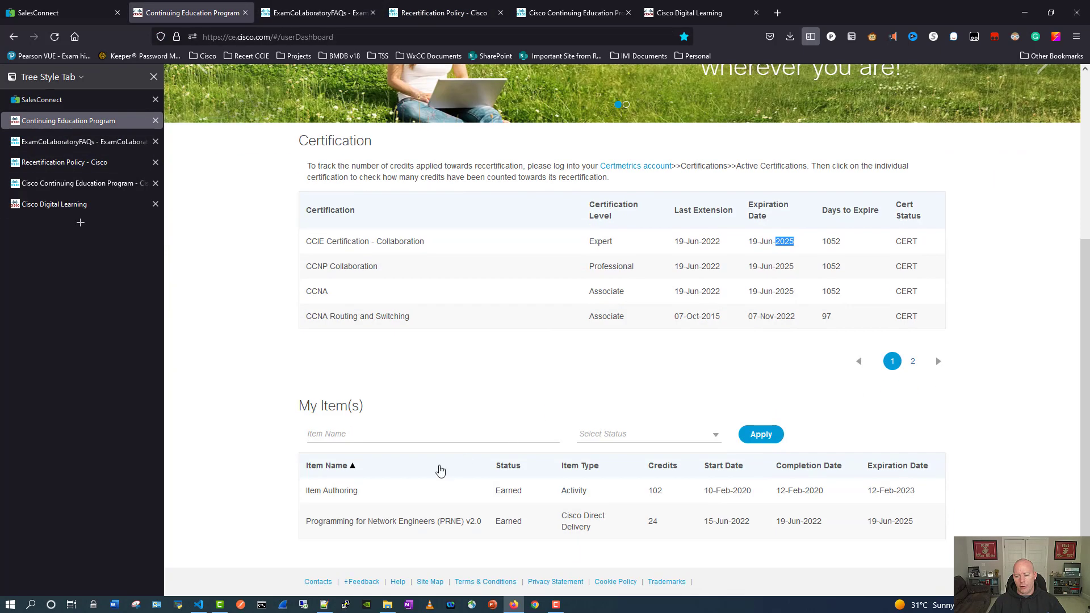
Highlight the Item Authoring and Programming for Network Engineers items, then open the CE catalog
left_click_drag(307, 491, 366, 496)
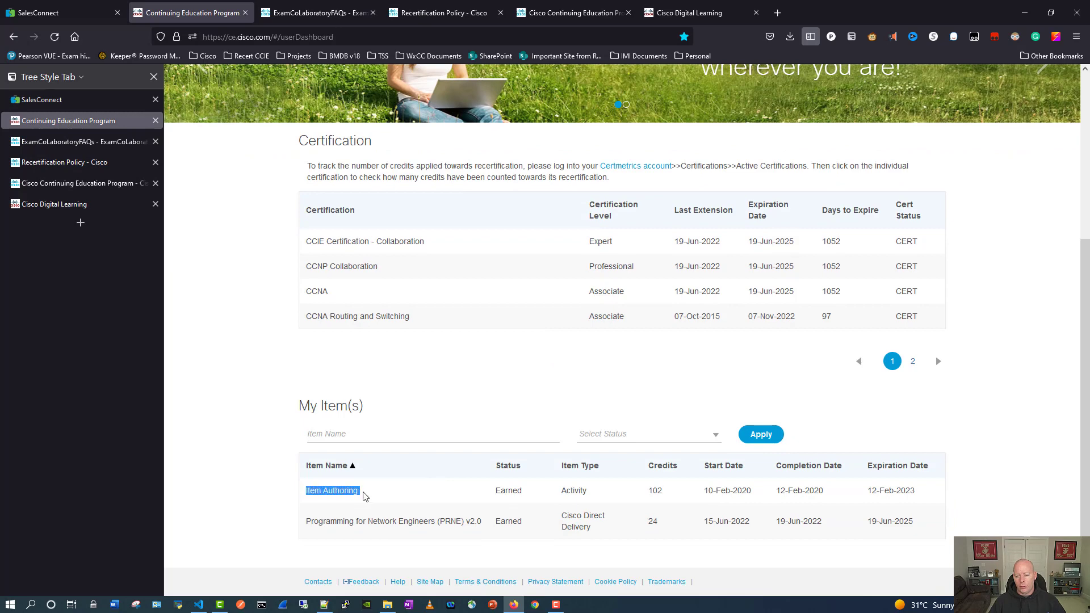
left_click_drag(311, 522, 448, 528)
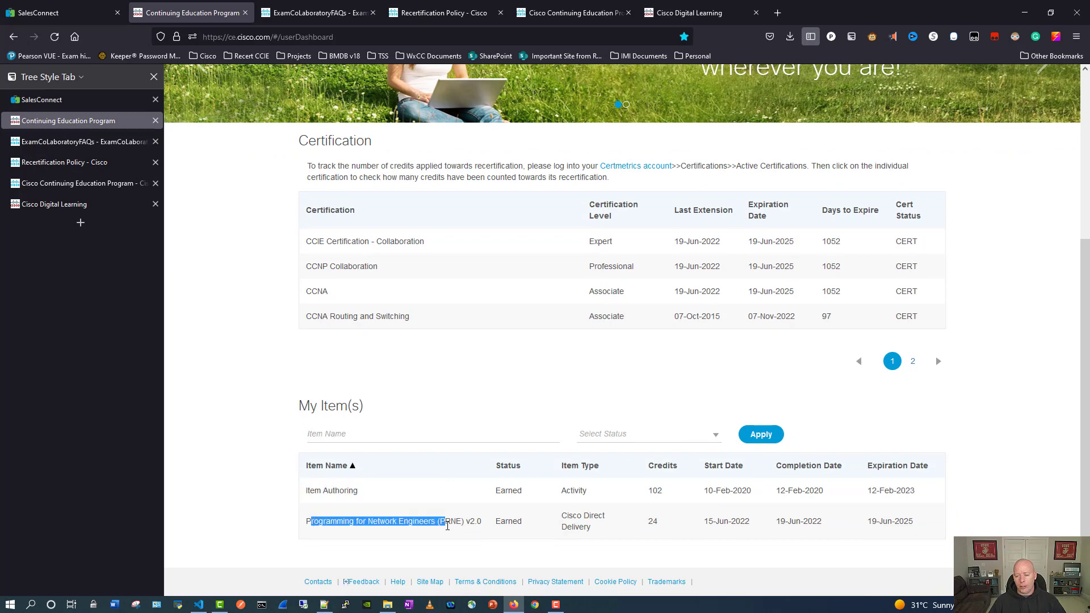
left_click(87, 183)
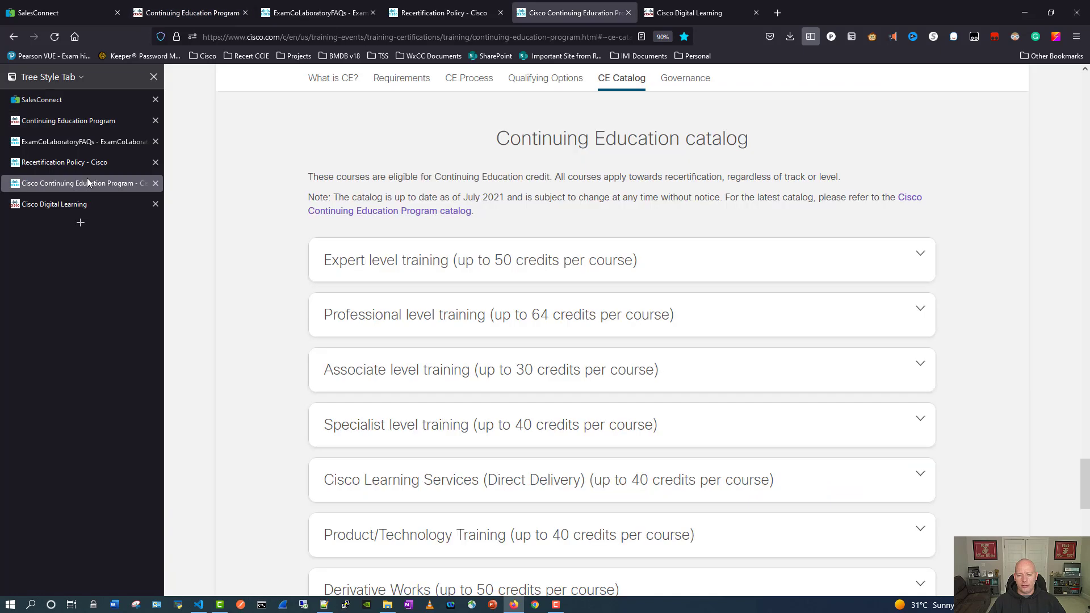
Expand the Derivative Works course list for its credit values, then switch to Cisco Digital Learning
left_click(579, 266)
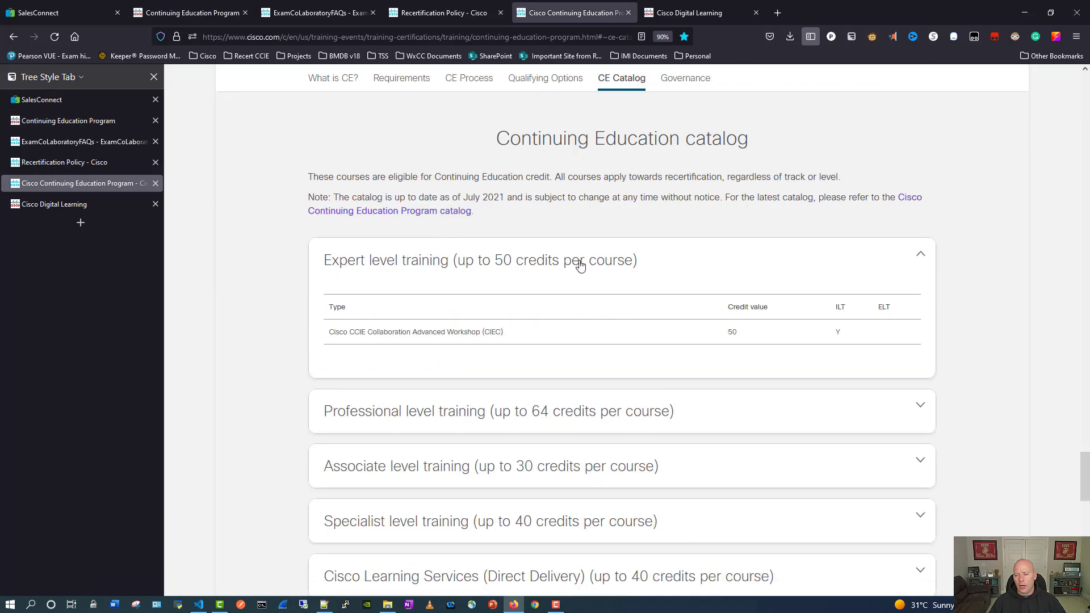
left_click(578, 265)
scroll(534, 344, "down", 2)
scroll(534, 344, "down", 2)
scroll(534, 344, "down", 2)
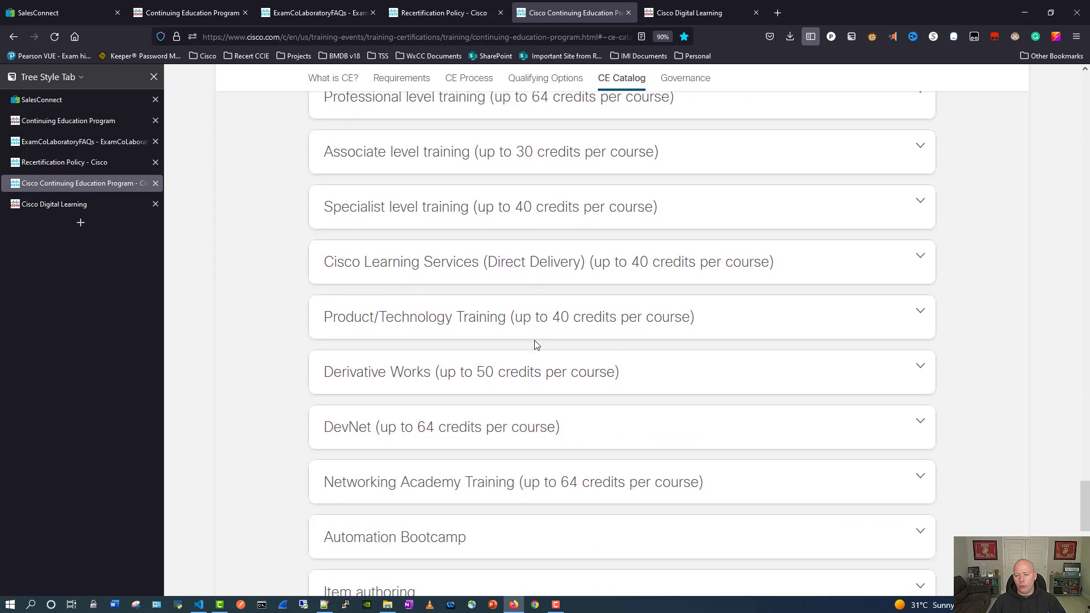
left_click(511, 375)
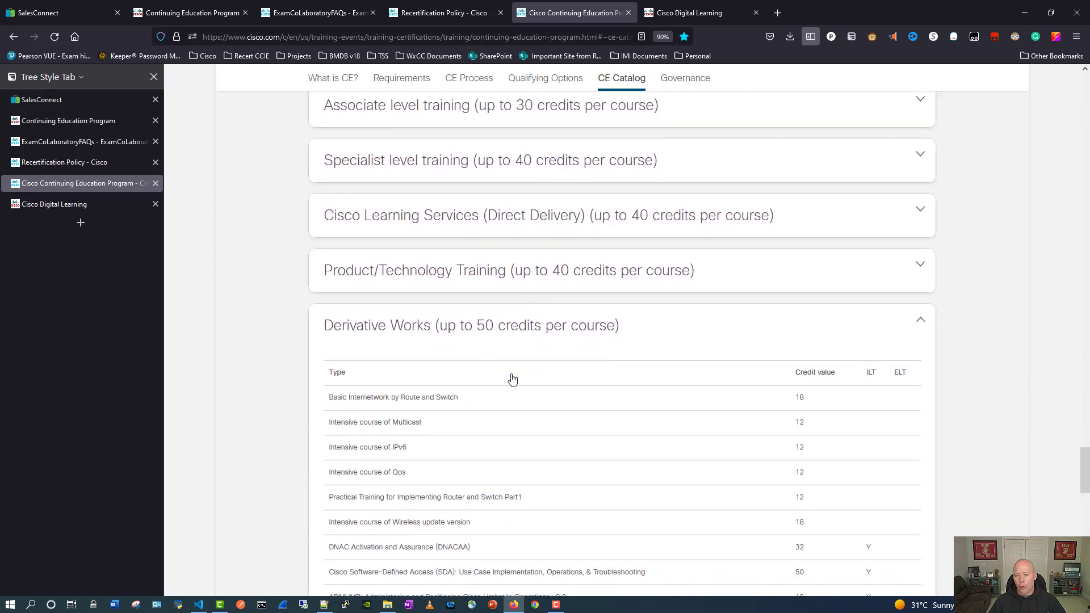
scroll(511, 376, "down", 3)
scroll(514, 377, "down", 1)
scroll(513, 378, "down", 4)
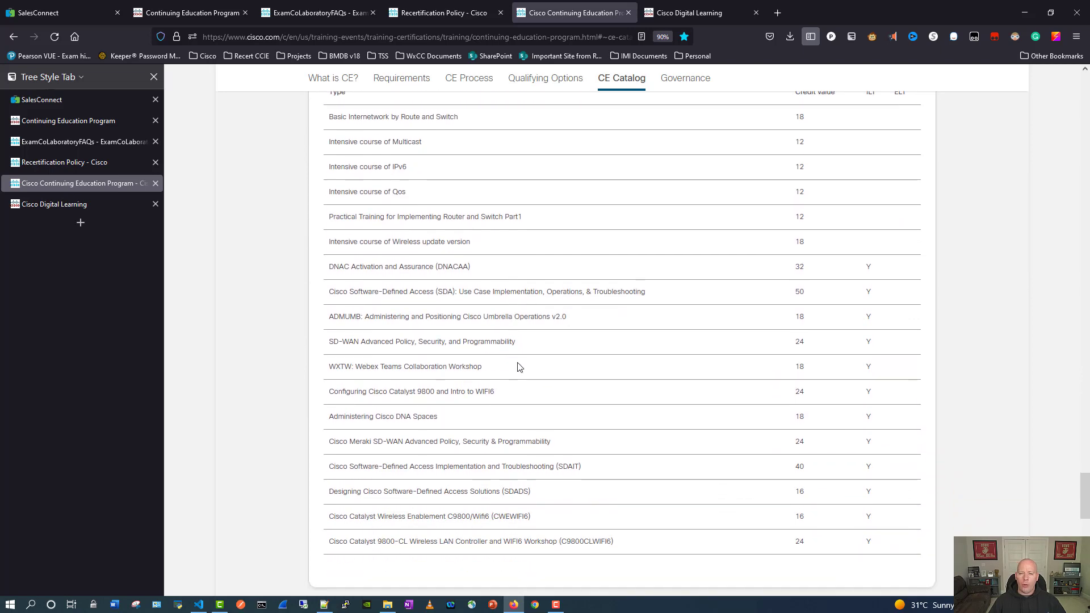
left_click(59, 203)
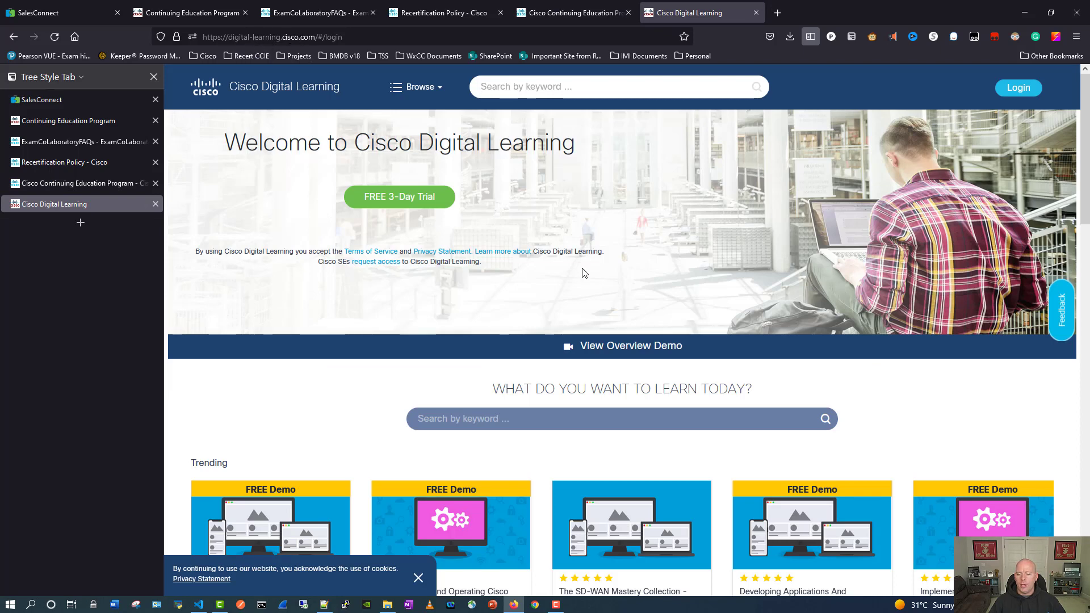
scroll(583, 267, "down", 3)
scroll(584, 267, "down", 2)
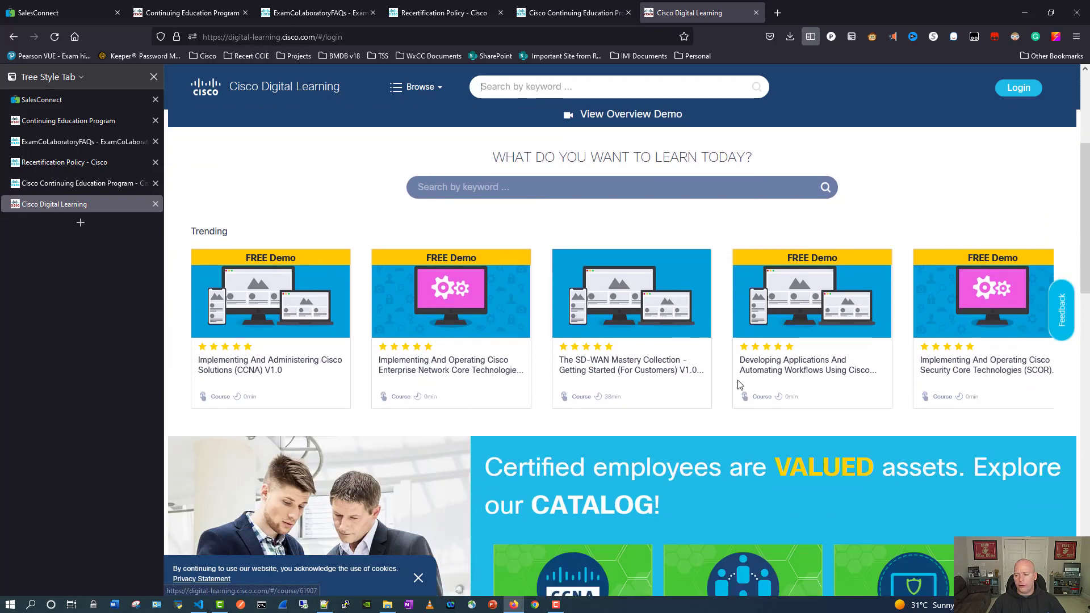
scroll(738, 385, "down", 2)
scroll(592, 329, "down", 3)
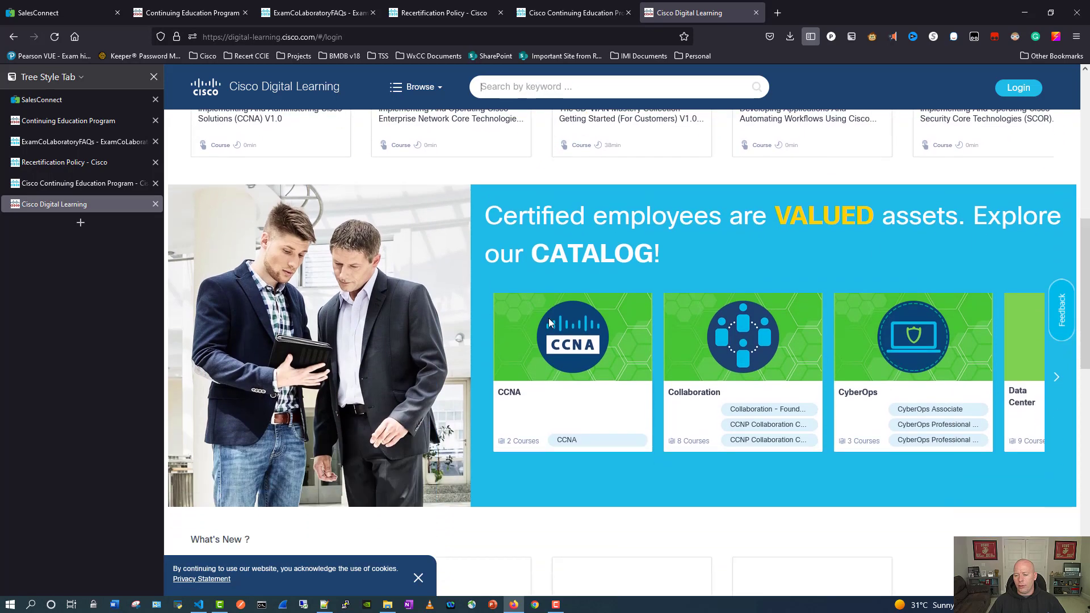
scroll(548, 318, "down", 3)
scroll(596, 366, "down", 2)
scroll(617, 380, "down", 3)
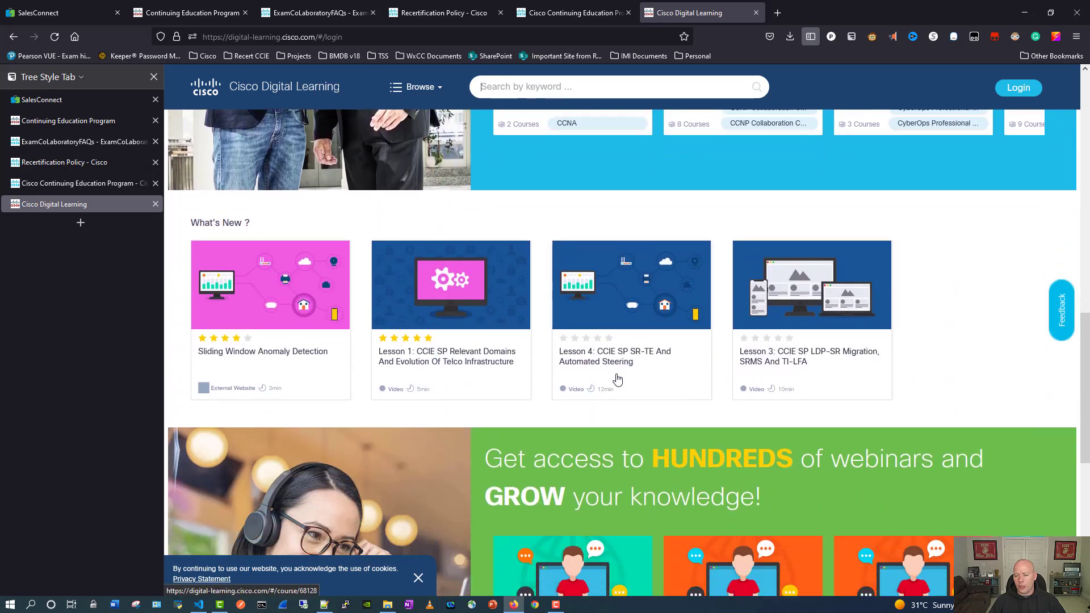
scroll(617, 374, "down", 4)
scroll(620, 373, "down", 2)
scroll(618, 367, "up", 5)
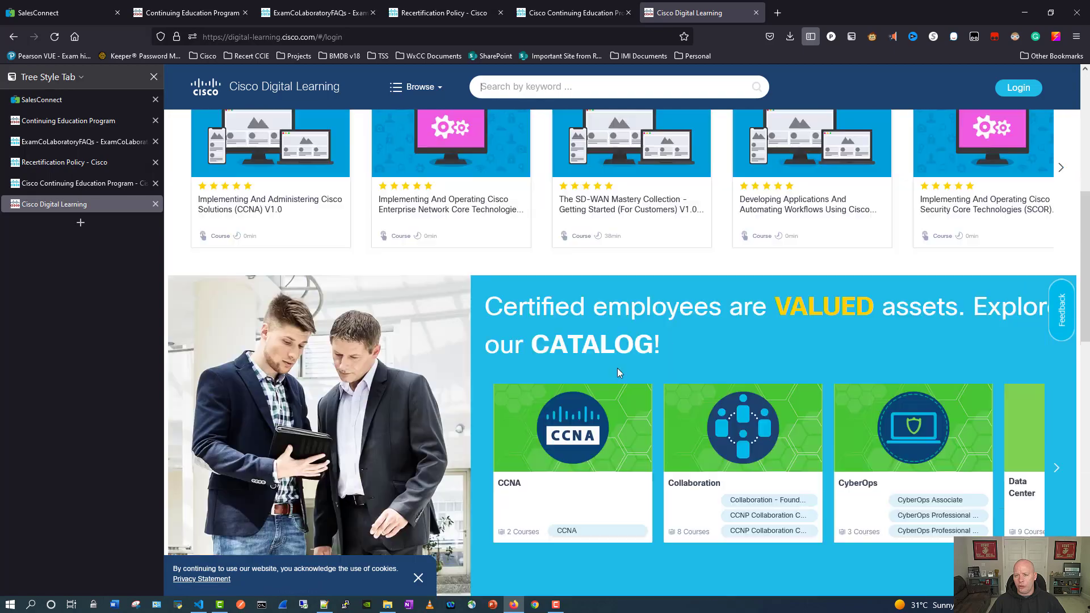
scroll(618, 367, "up", 5)
scroll(618, 370, "down", 4)
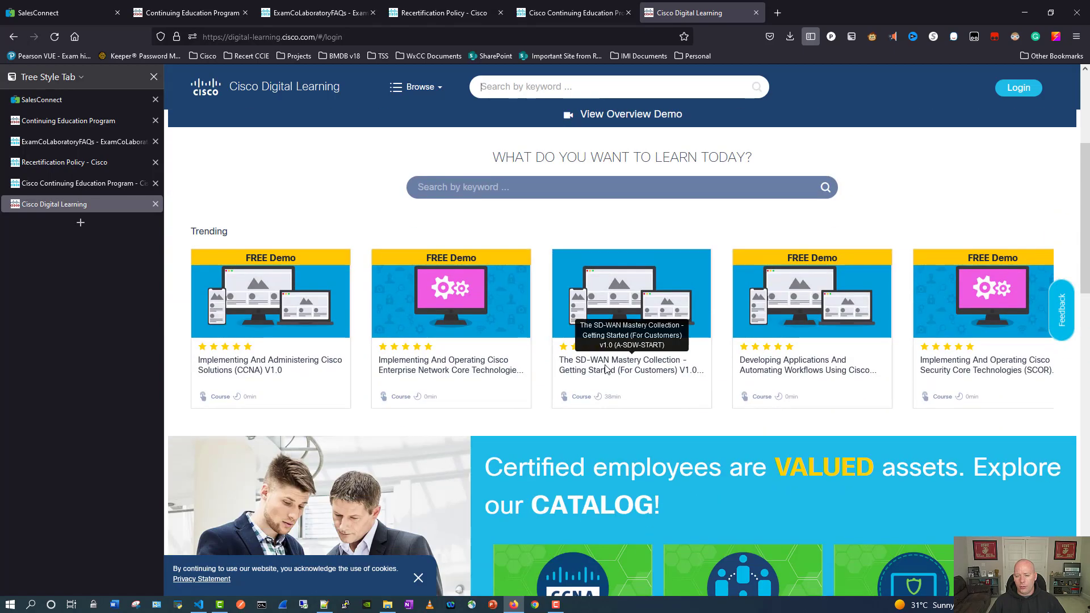
scroll(618, 375, "up", 4)
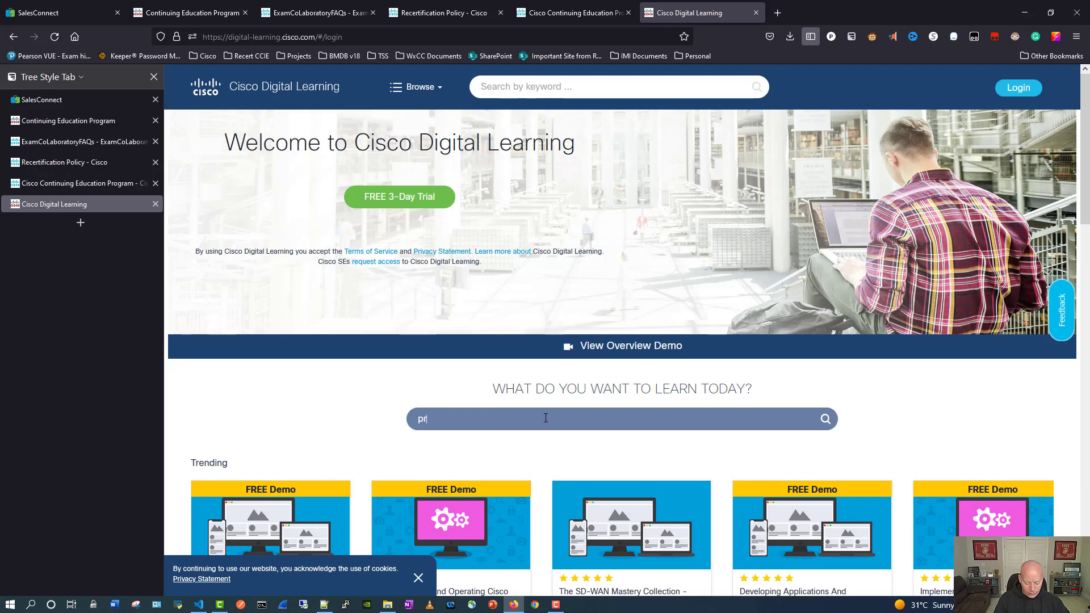
type("prne")
Search Cisco Digital Learning for 'prne', open the PRNE v2.0 result, and dismiss the login prompt
key("Return")
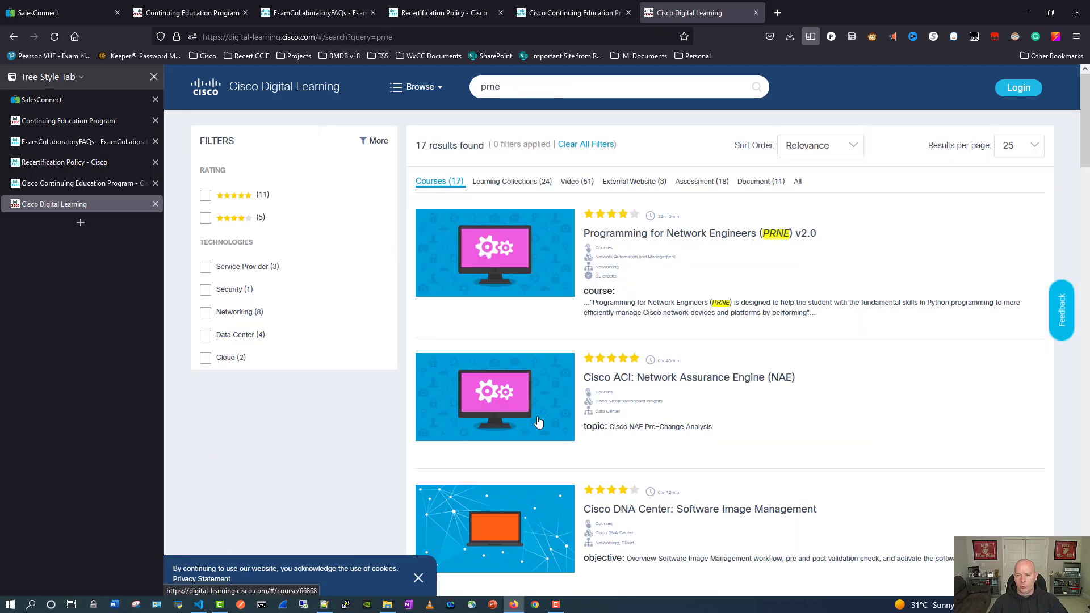
left_click(610, 280)
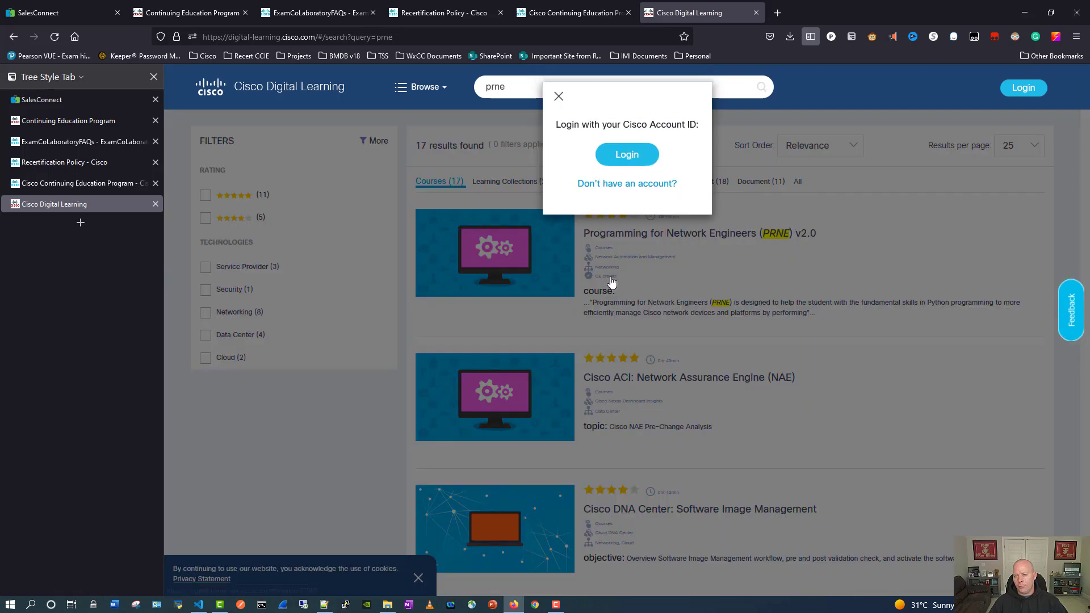
left_click(560, 107)
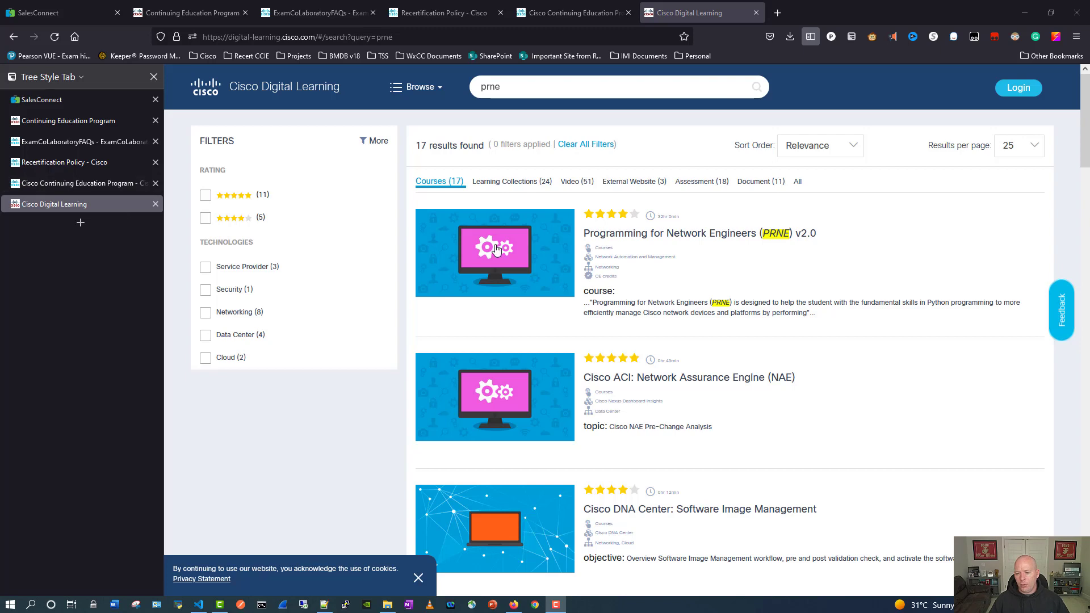
Highlight the ce.cisco.com address and recertification-tracking sentence, then follow the 'Certmetrics account' link
left_click(62, 121)
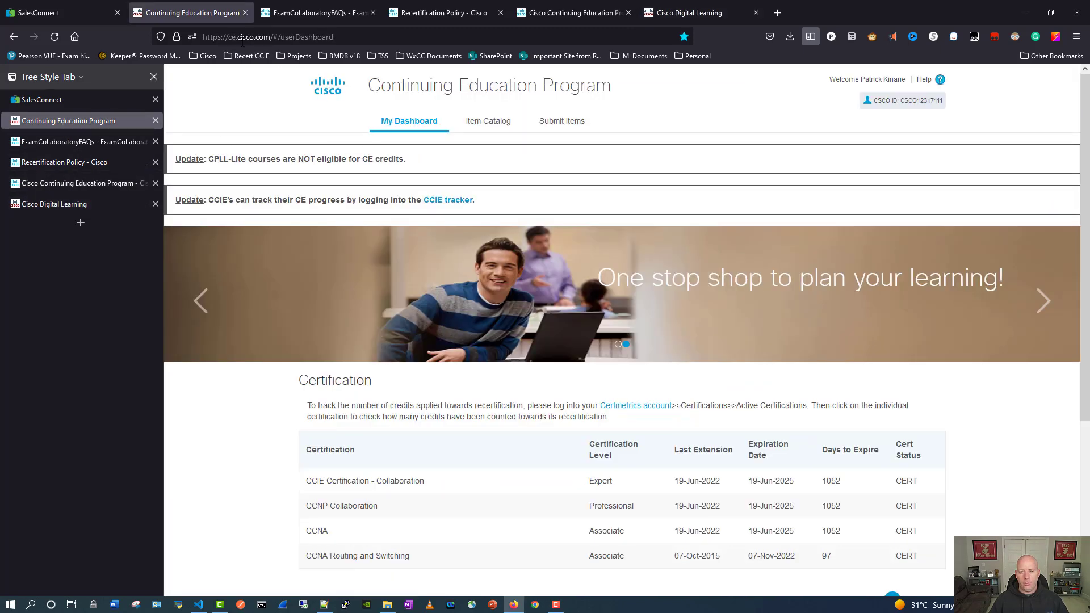
left_click_drag(228, 37, 270, 37)
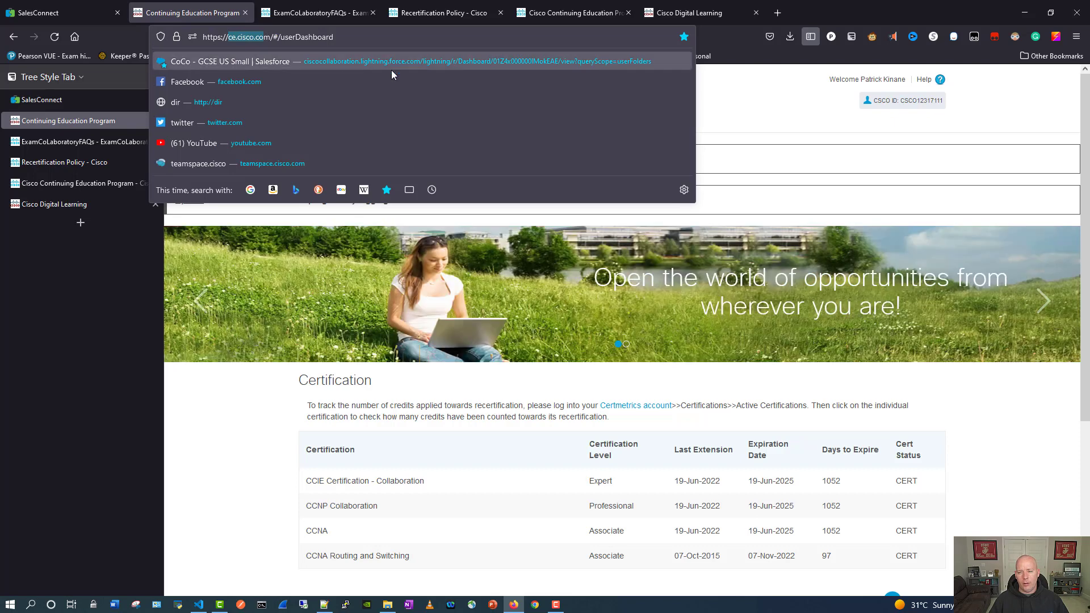
left_click(758, 111)
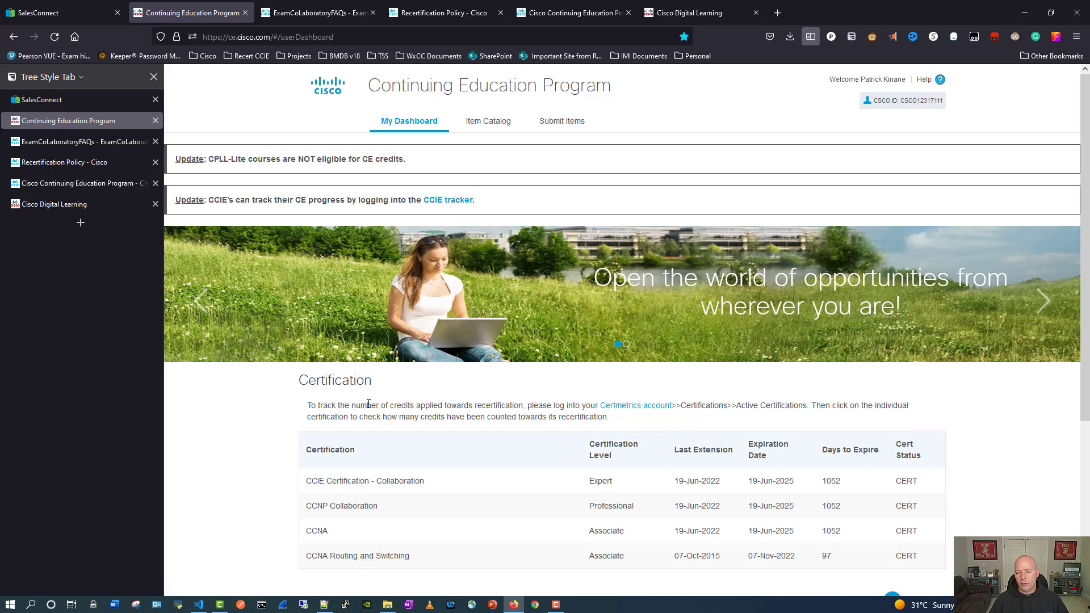
left_click_drag(391, 405, 525, 407)
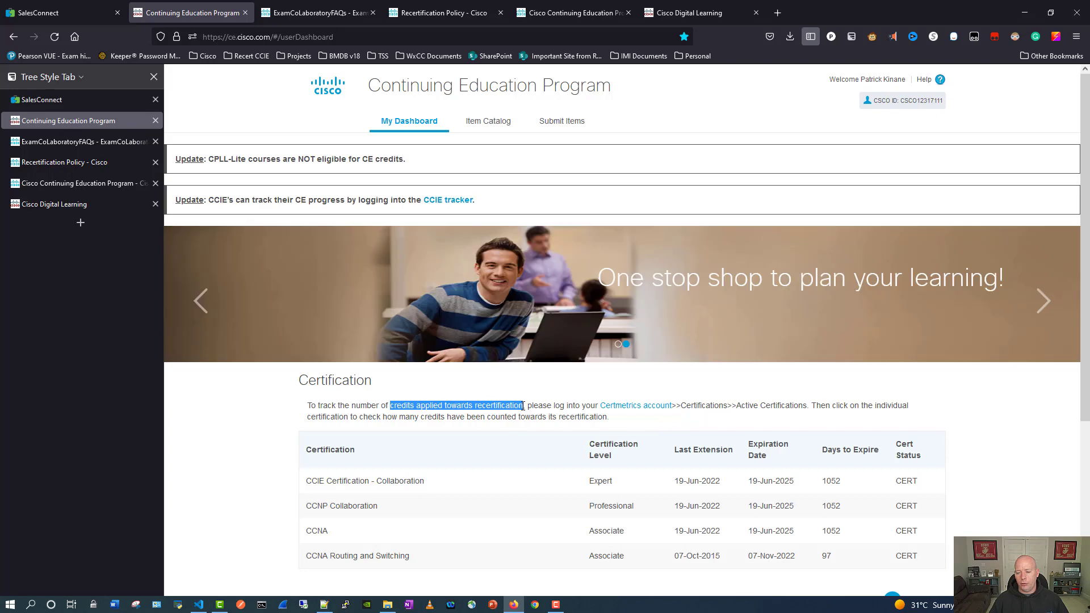
left_click(634, 406)
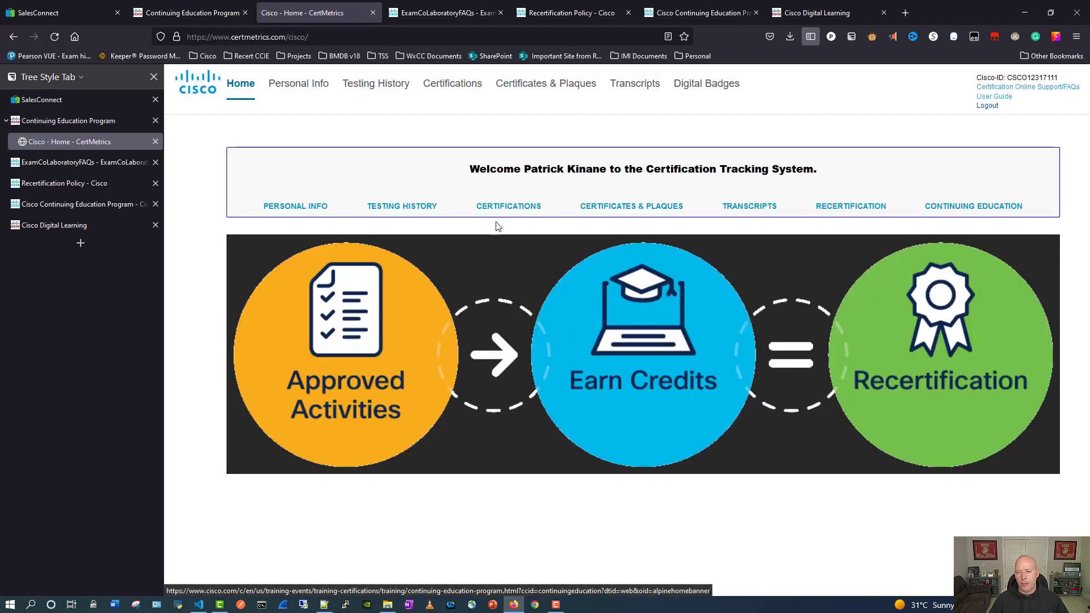
Open CCNA under Active Certifications to see 24 of 30 CE credits earned
left_click(508, 214)
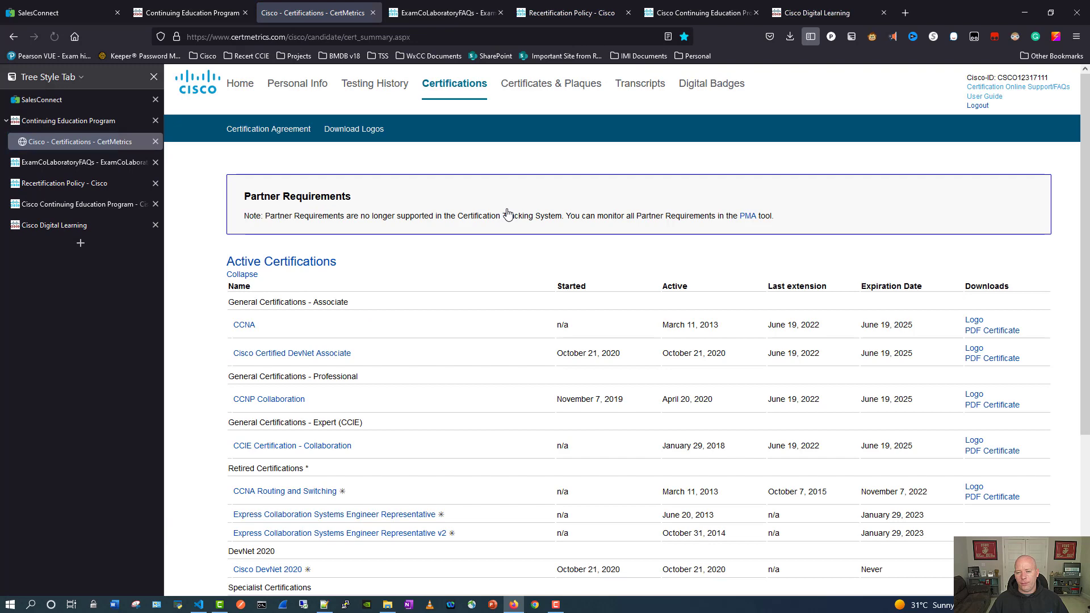
left_click(243, 324)
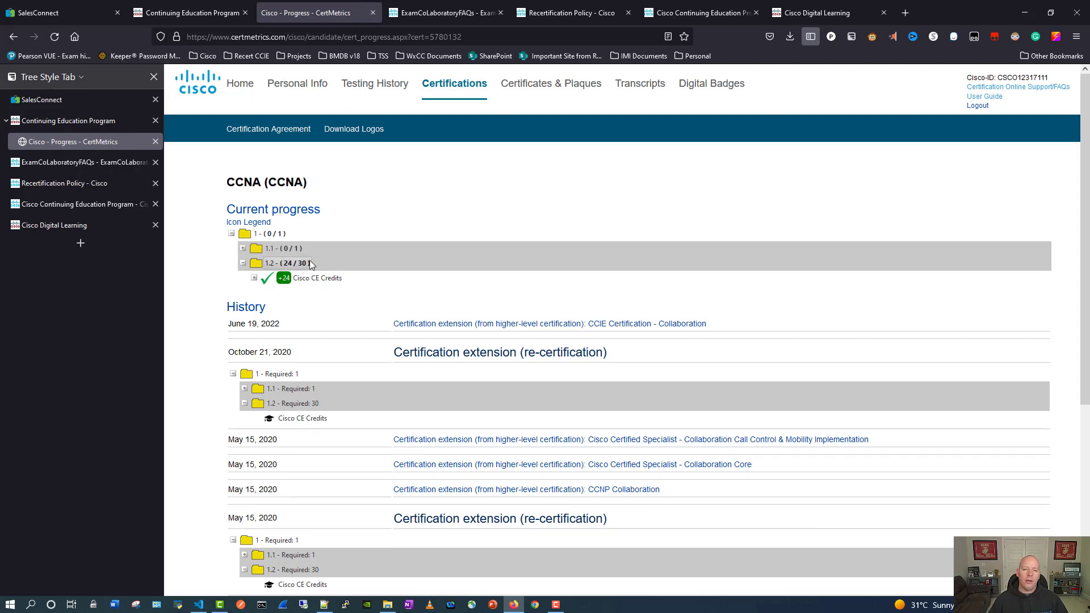
Return to the Recertification Policy requirements and select '30 CE credits' in the Associate row
left_click(79, 184)
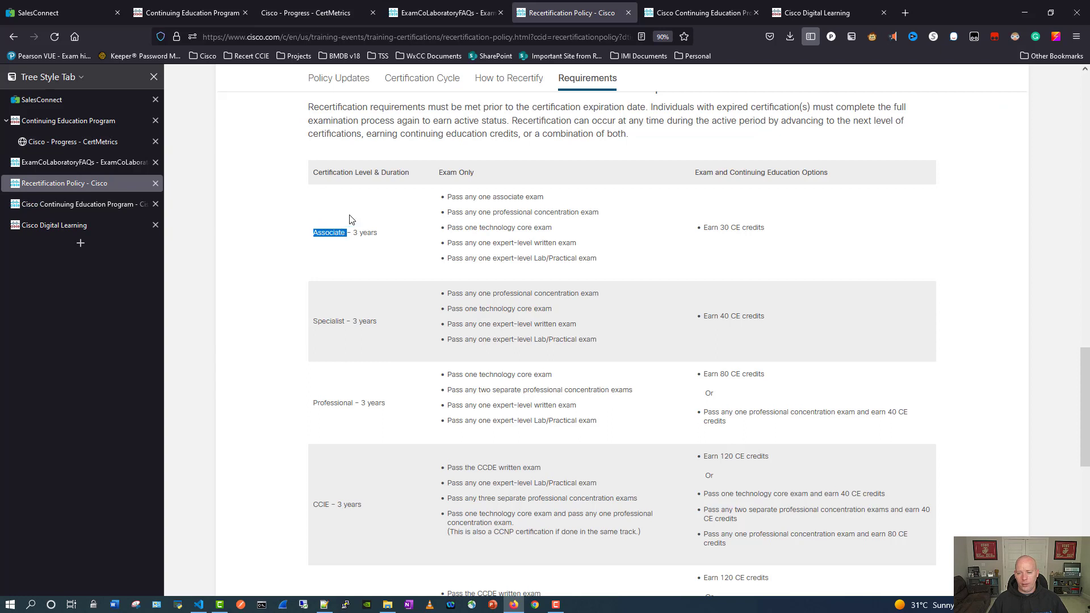
left_click_drag(721, 227, 768, 235)
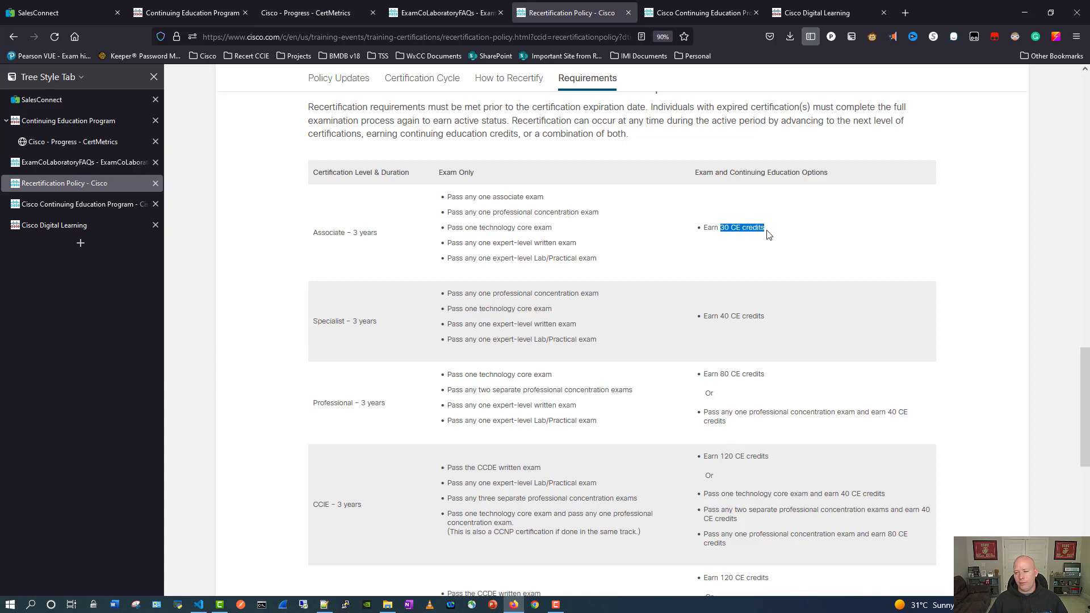